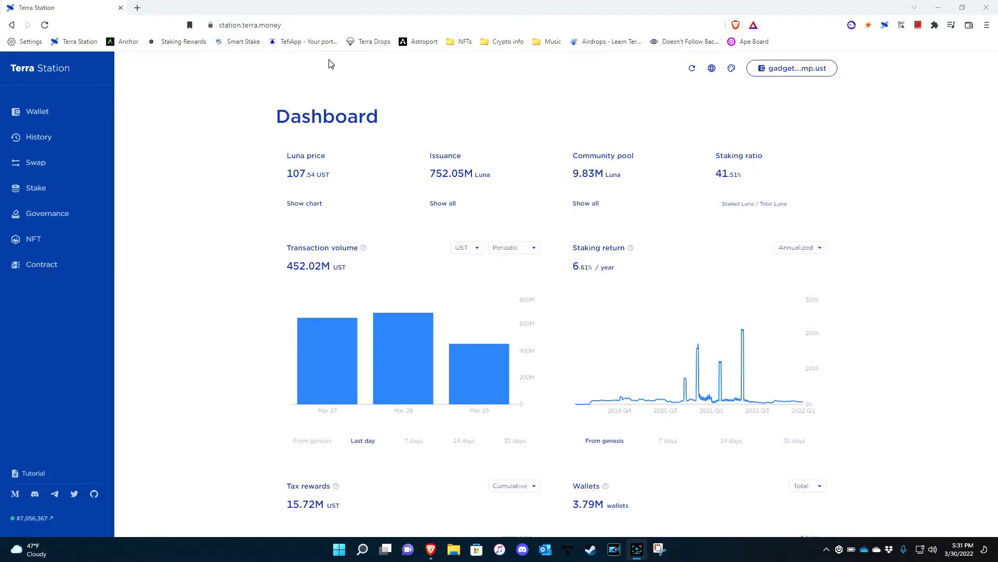
- Go to the Stake page and filter the validator list by 'danku'
click(36, 189)
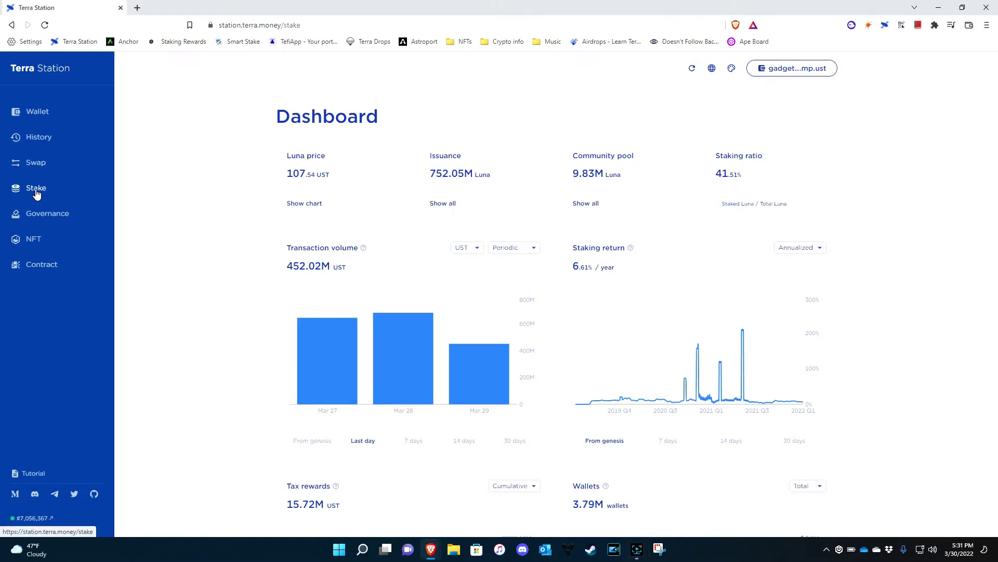
scroll(410, 409, down, 3)
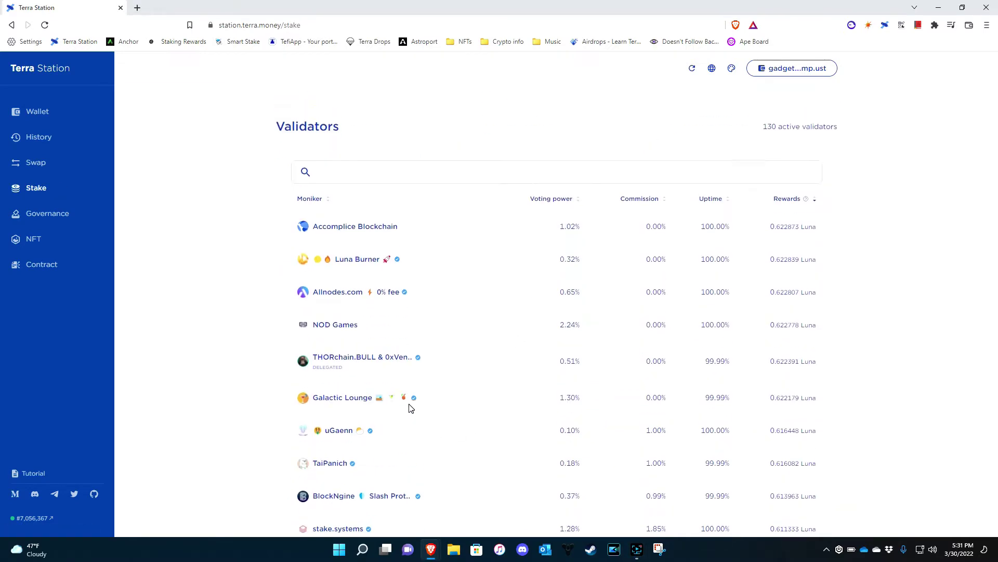
scroll(364, 322, up, 3)
click(347, 300)
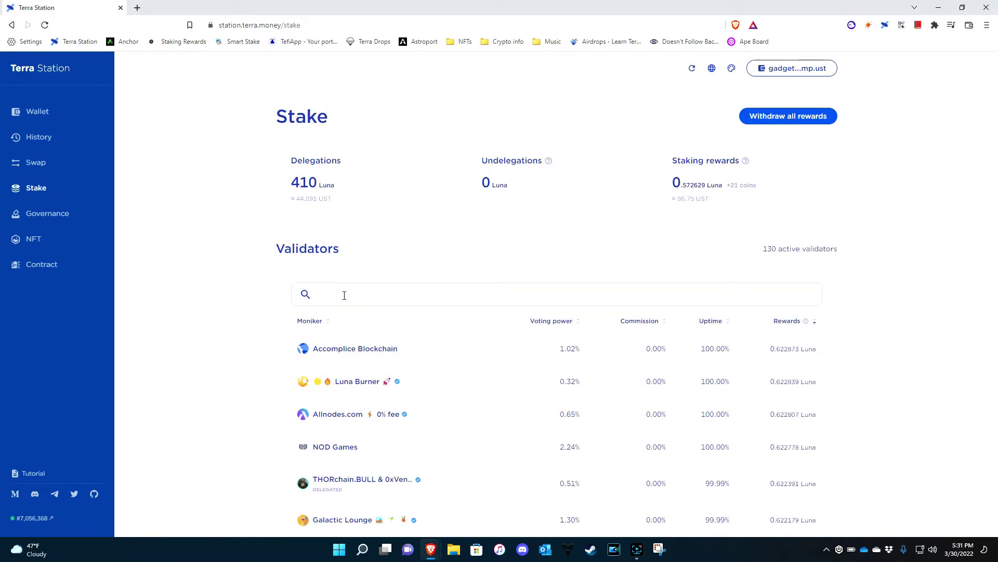
text(danku)
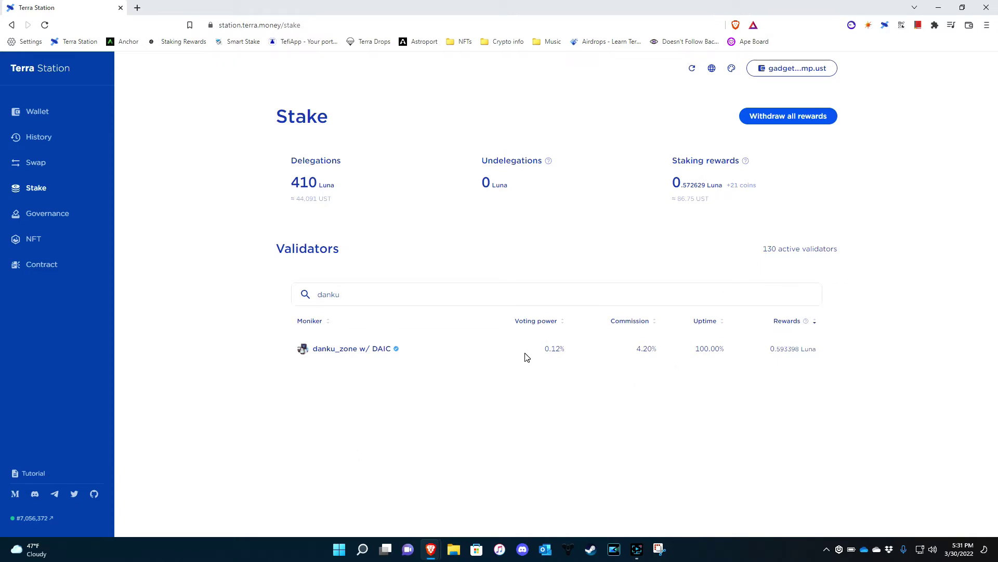
- Review danku_zone w/ DAIC's details (4.20% commission, 0.12% voting power), then open its operator address in Terra Finder
click(374, 350)
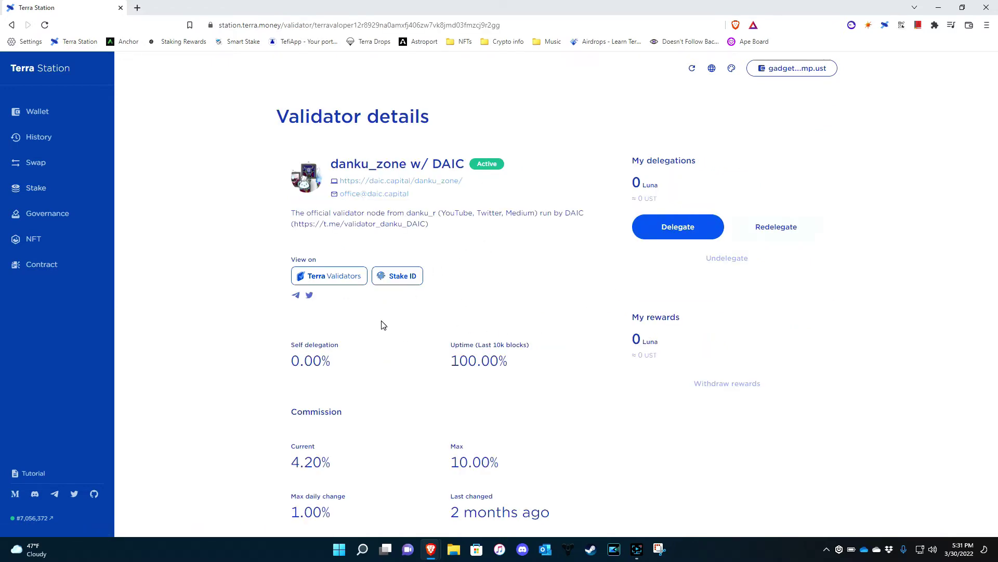
scroll(432, 354, down, 3)
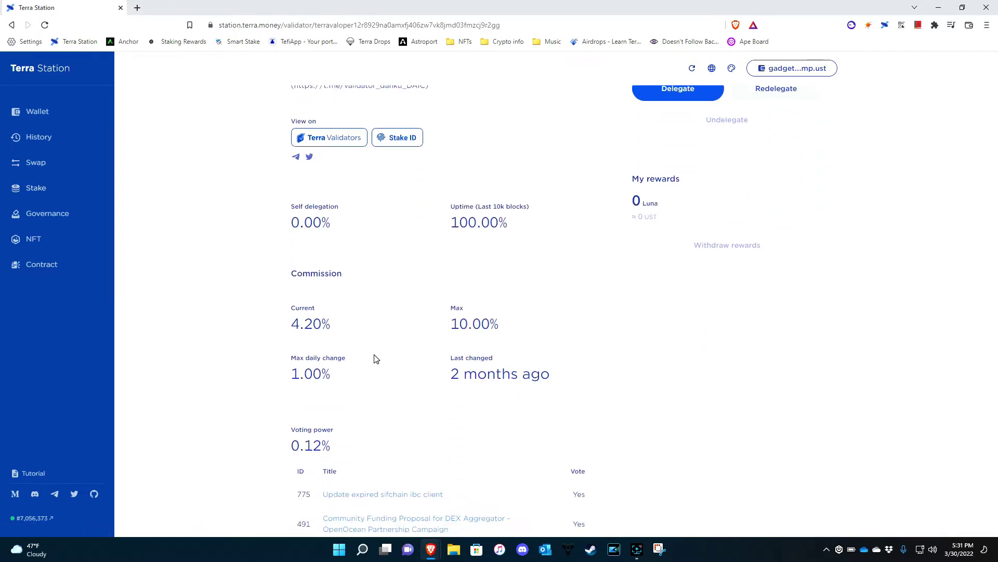
scroll(375, 359, down, 4)
scroll(372, 357, up, 7)
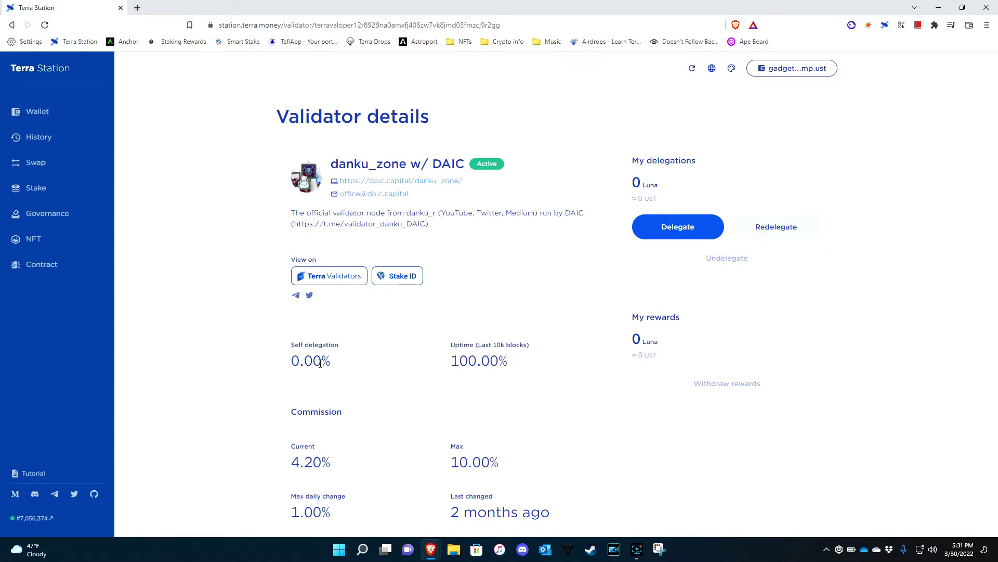
scroll(319, 429, down, 1)
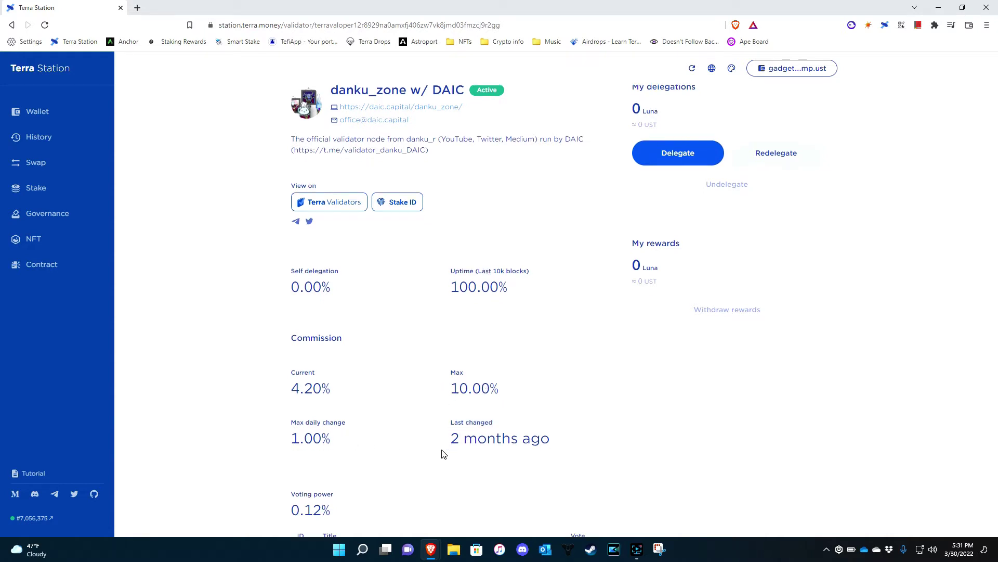
scroll(370, 437, down, 2)
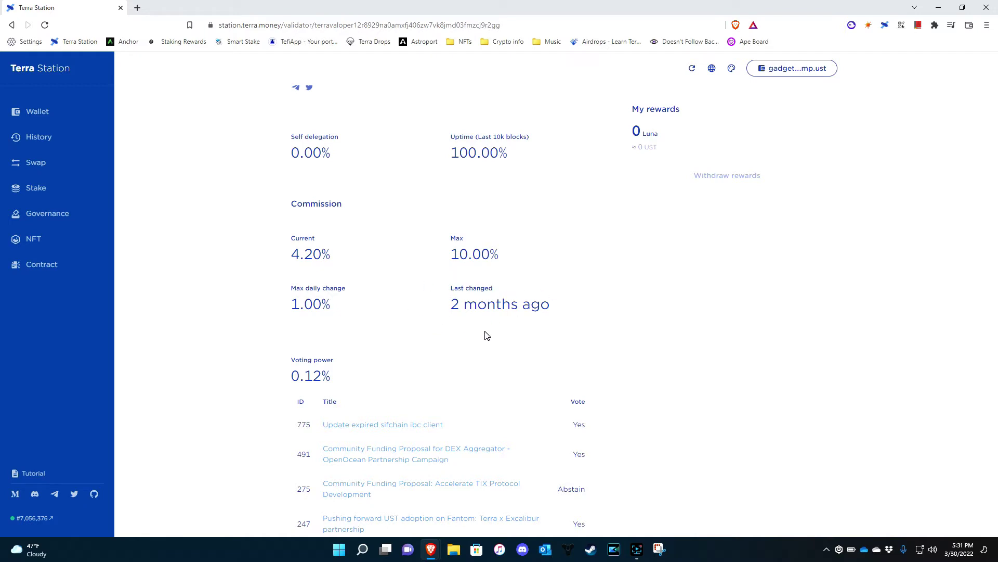
scroll(612, 311, up, 3)
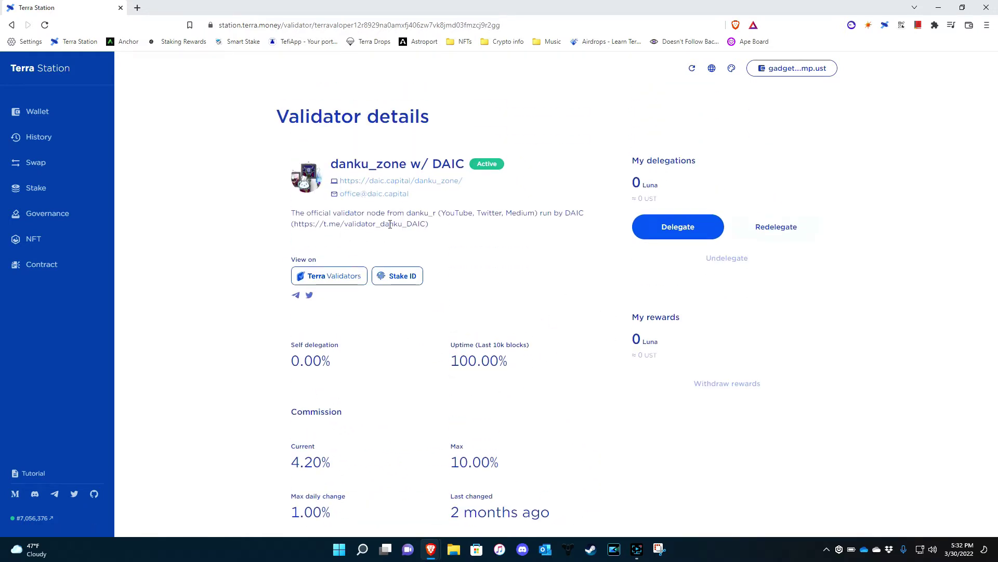
scroll(395, 234, down, 3)
scroll(395, 255, down, 3)
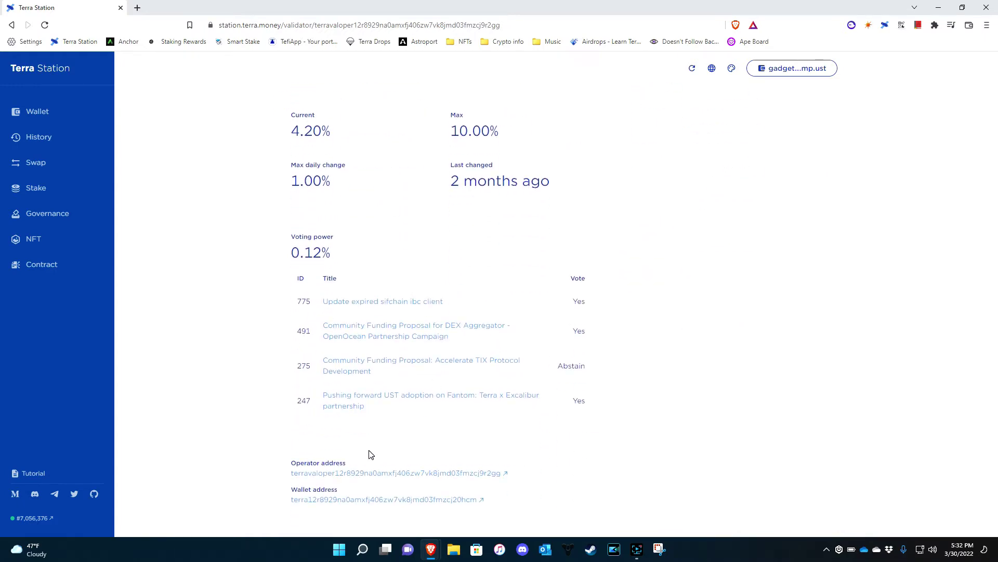
click(364, 473)
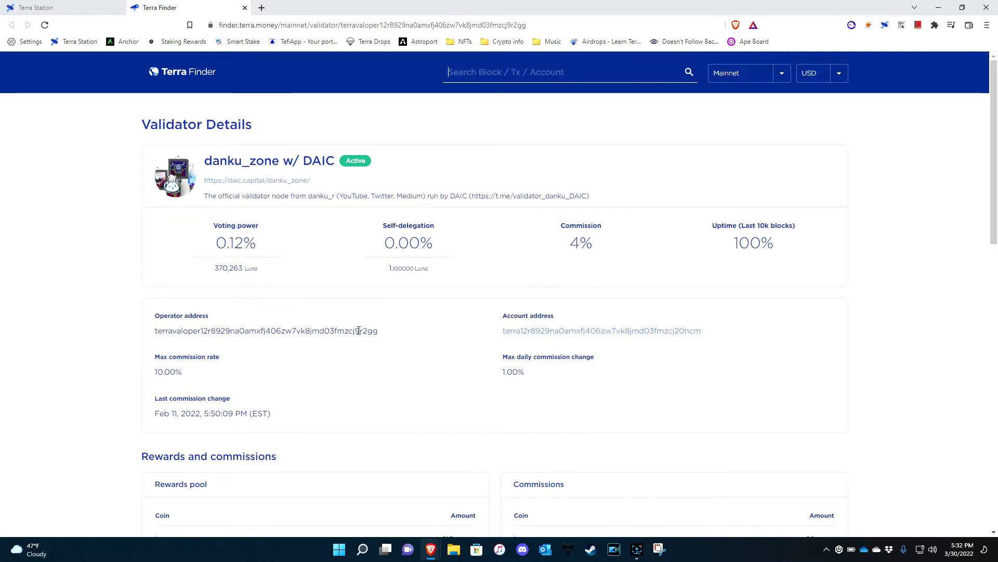
- Scroll through danku_zone w/ DAIC's Terra Finder details, Rewards and commissions tables
scroll(378, 243, down, 2)
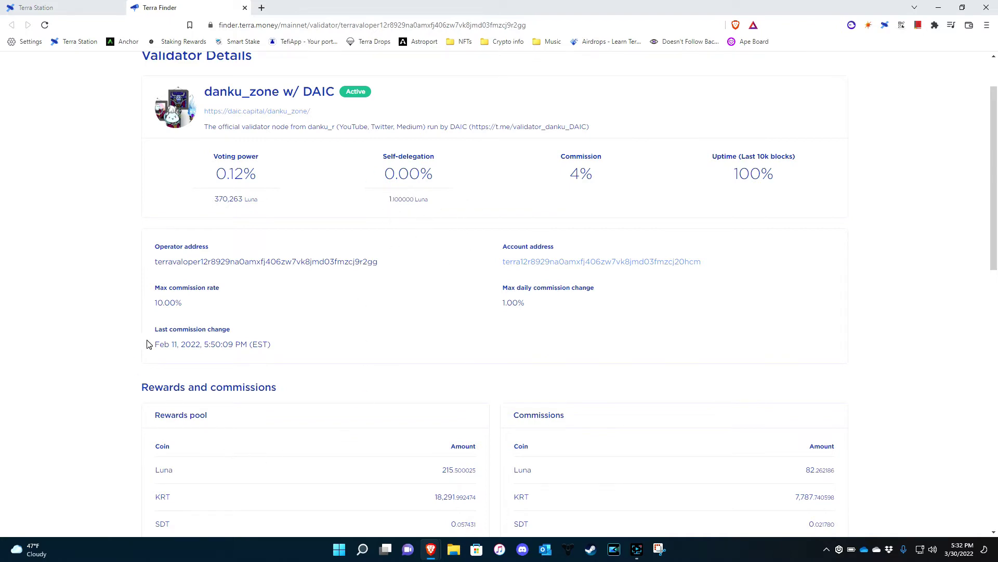
scroll(270, 343, down, 4)
scroll(423, 319, up, 2)
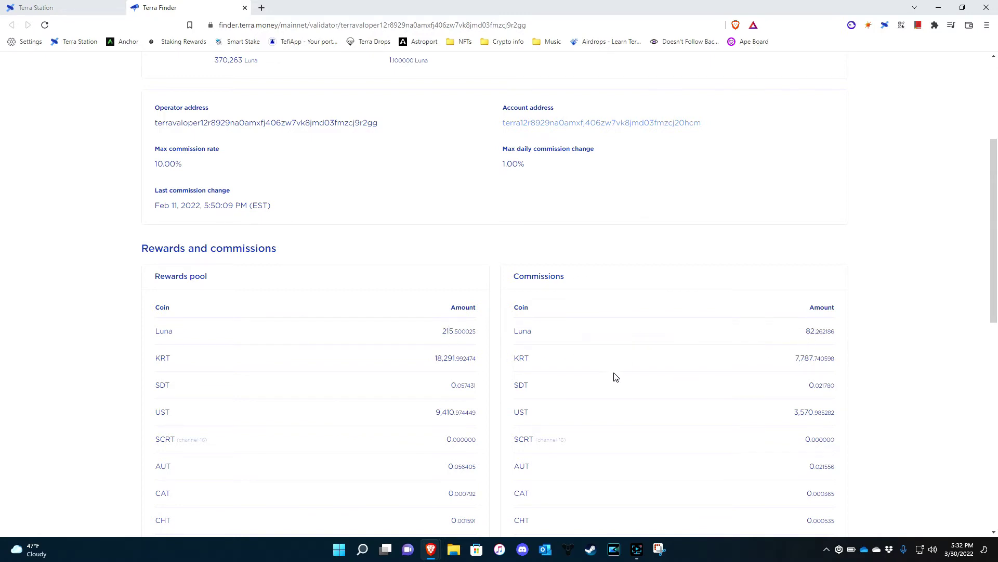
scroll(445, 372, down, 8)
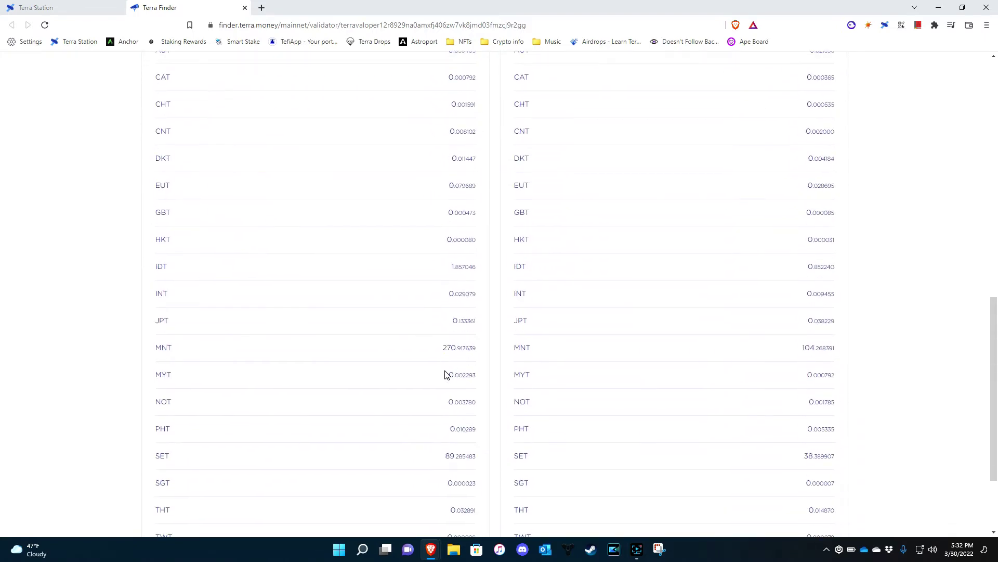
scroll(445, 372, up, 9)
scroll(447, 364, down, 10)
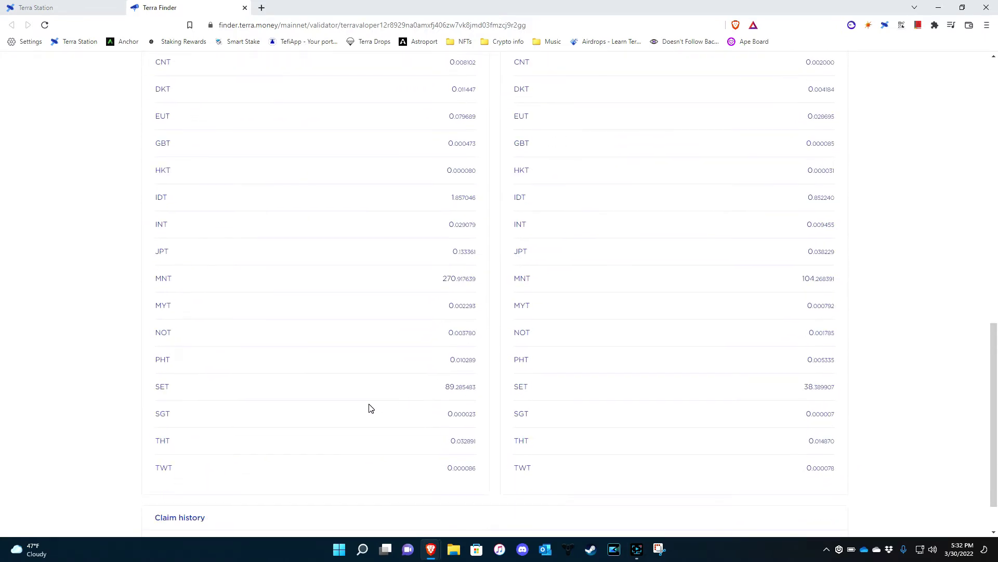
scroll(269, 450, down, 1)
scroll(412, 449, up, 10)
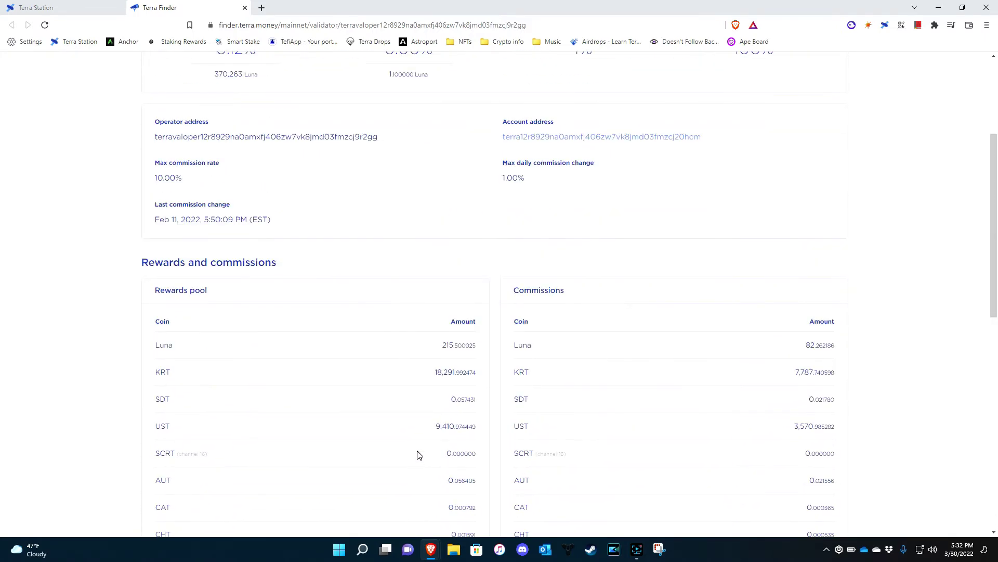
scroll(494, 421, up, 4)
scroll(464, 408, down, 7)
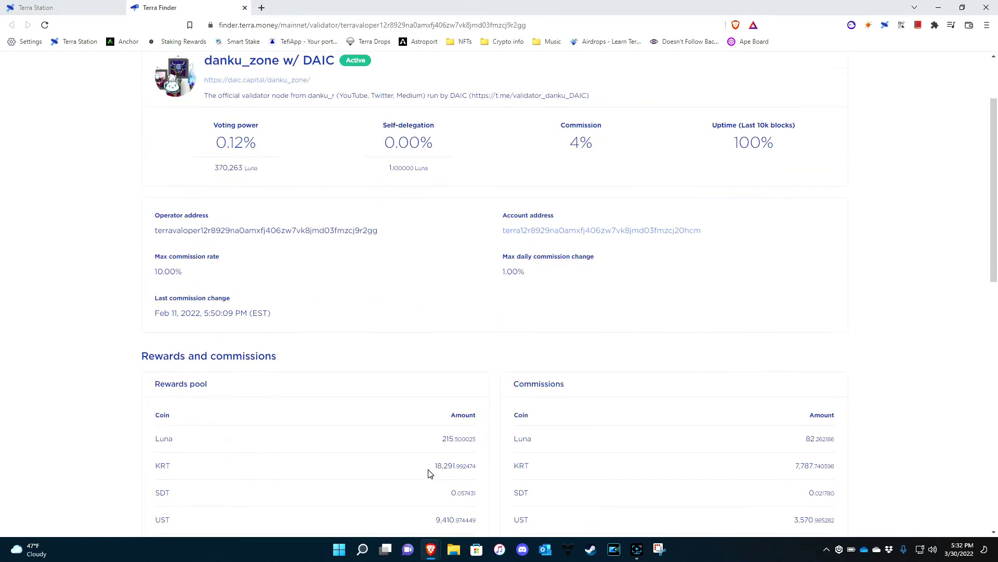
scroll(455, 463, down, 2)
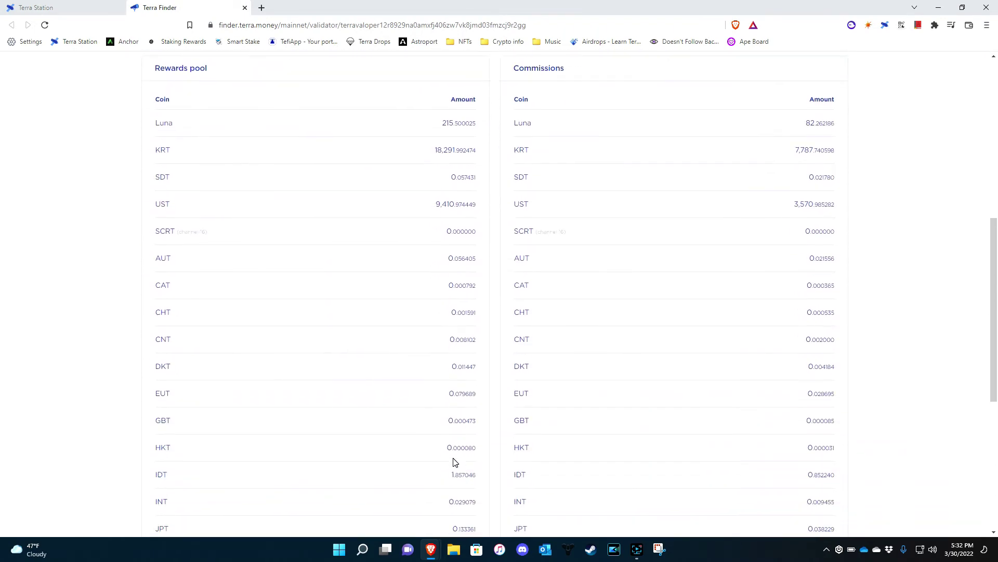
scroll(454, 463, up, 3)
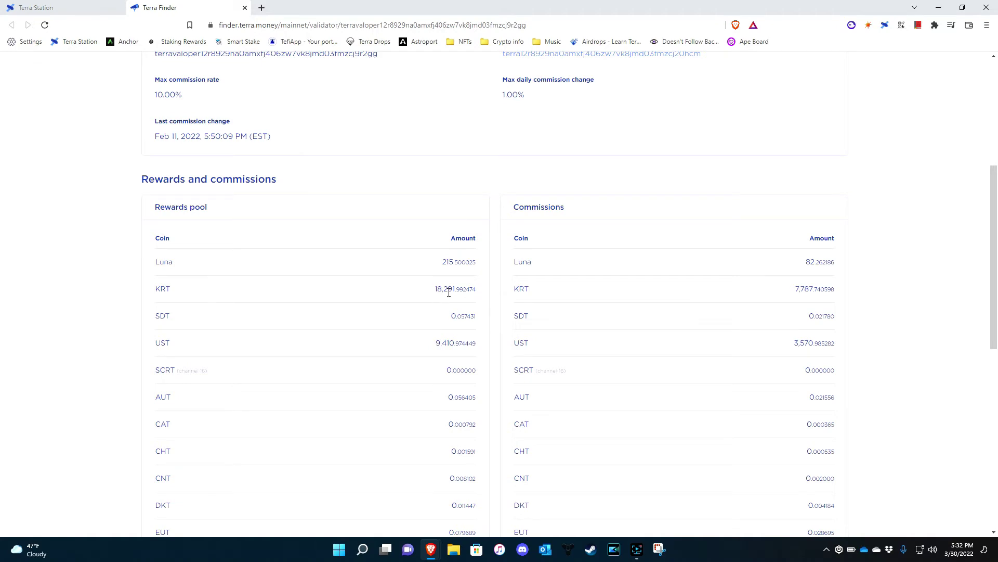
scroll(452, 291, up, 5)
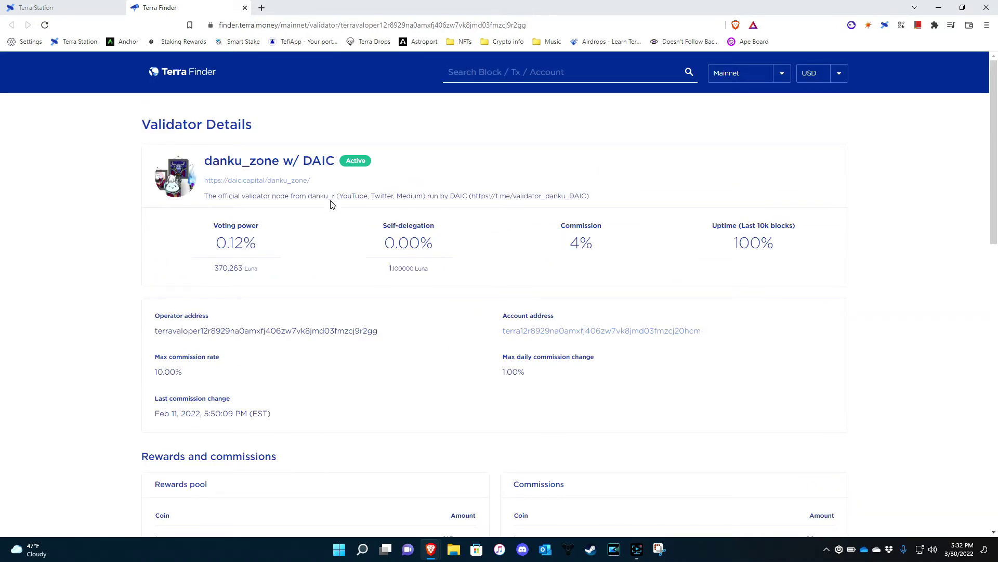
- Back in Terra Station, redelegate the full 100 Luna from Orion.Money to danku_zone w/ DAIC and submit
click(81, 10)
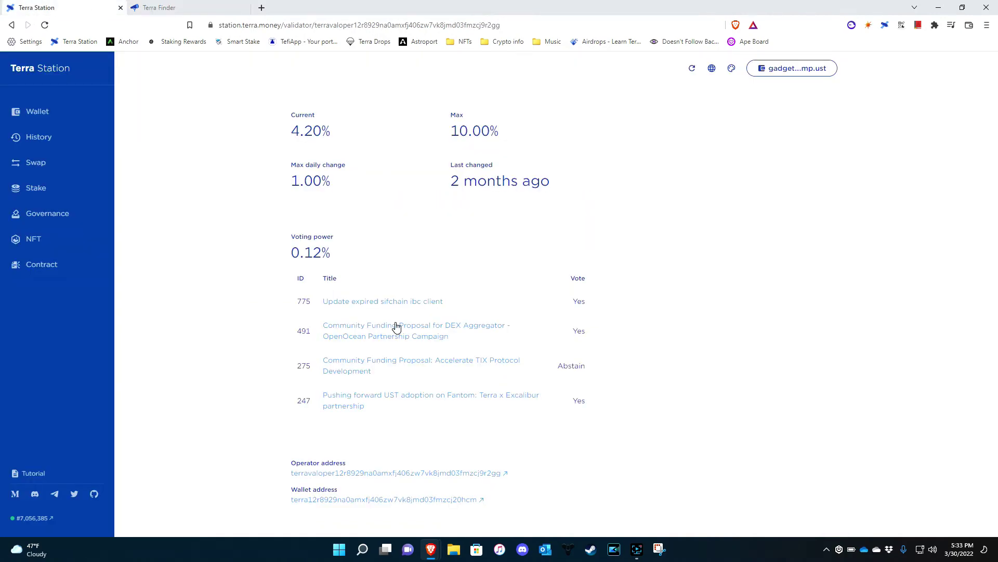
scroll(395, 291, up, 6)
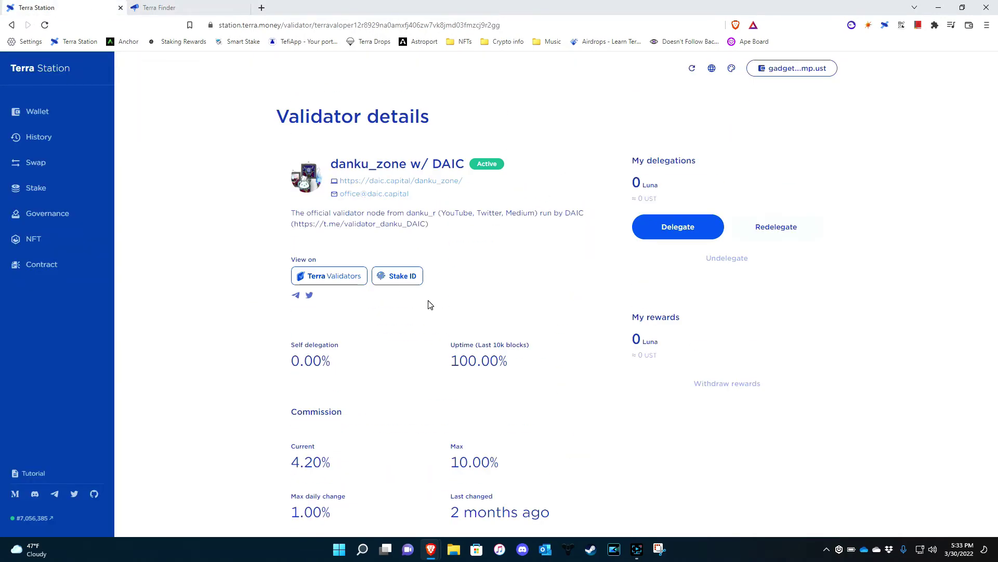
click(794, 230)
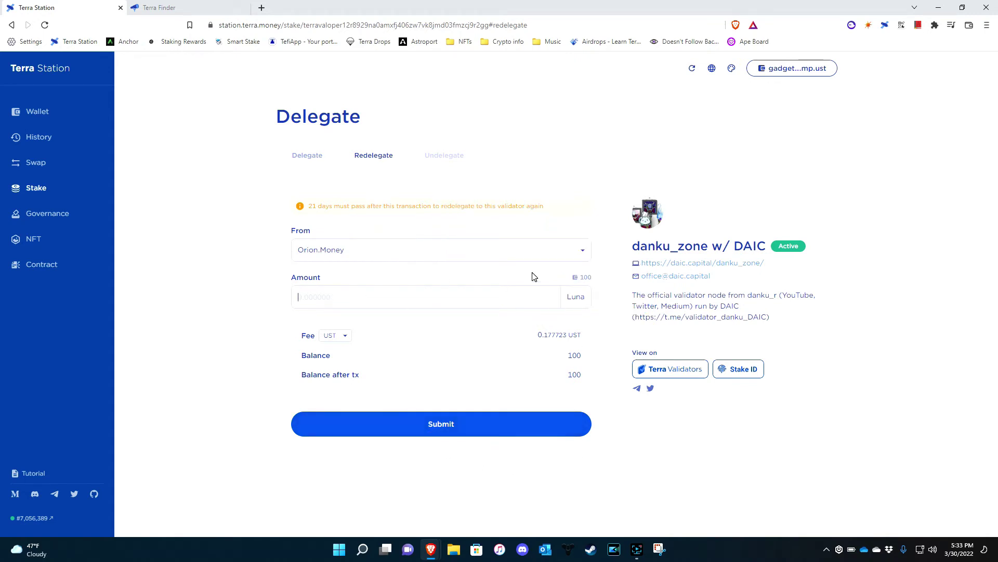
click(586, 277)
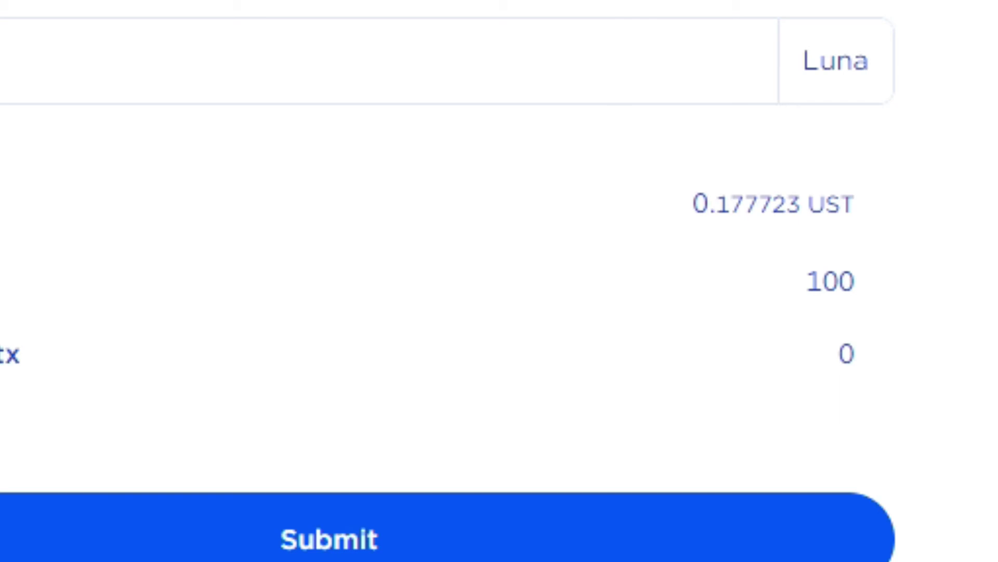
click(354, 543)
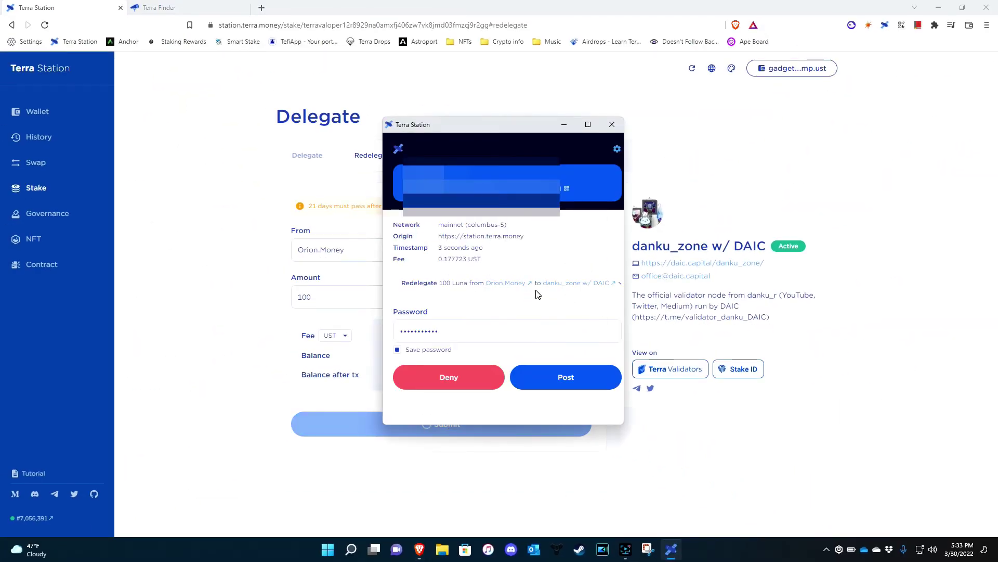
- Post the redelegation, acknowledge the success message and return to the Stake page showing 410 Luna
click(565, 378)
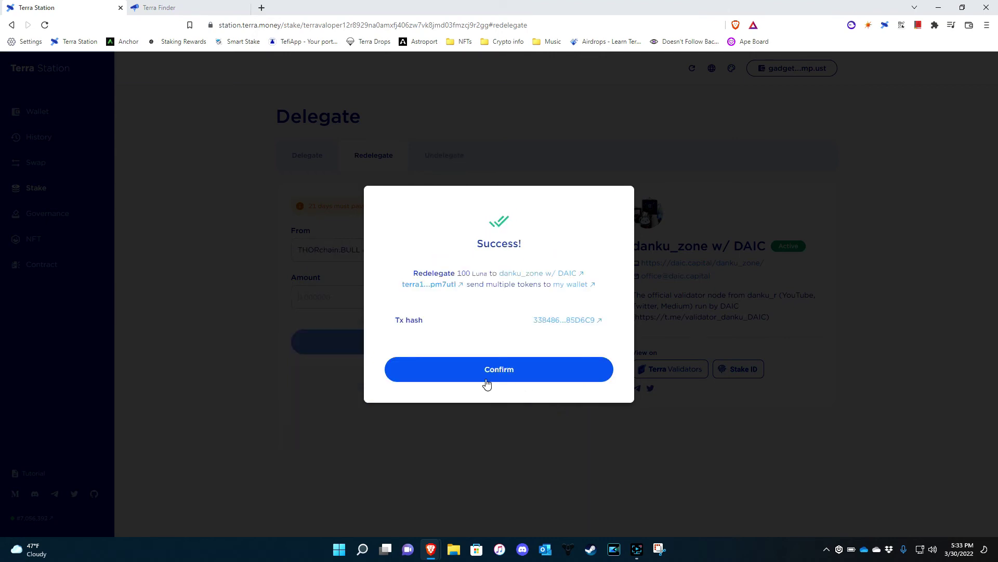
click(499, 370)
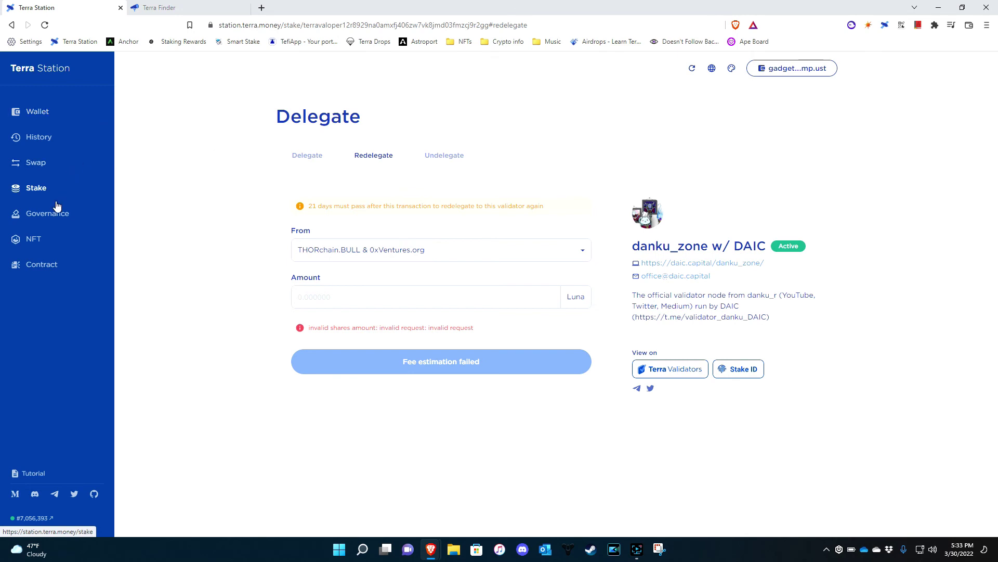
click(33, 190)
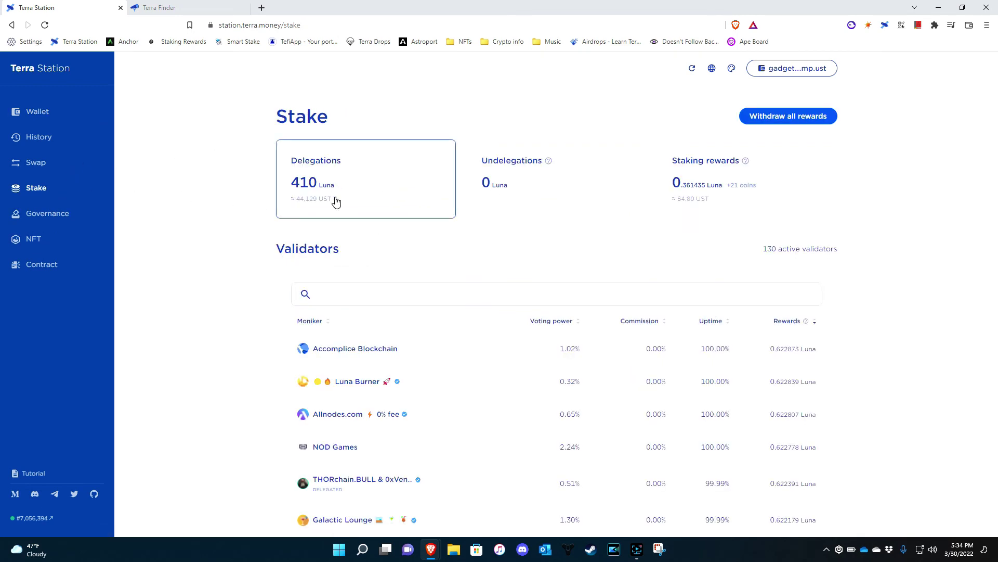
- Open the Delegations breakdown: 210 Luna THORchain.BULL, 100 danku_zone w/ DAIC, 100 Smart Stake
click(342, 189)
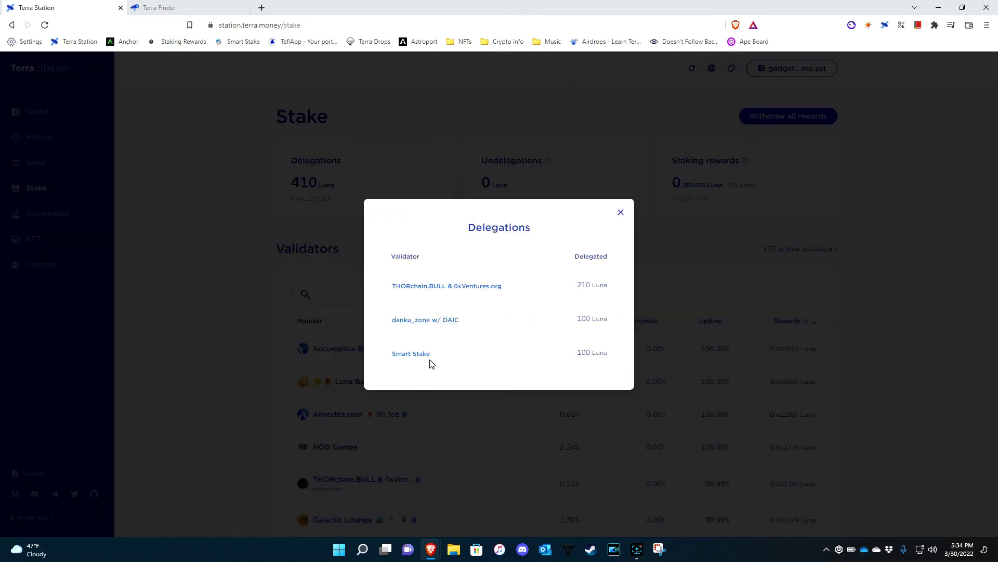